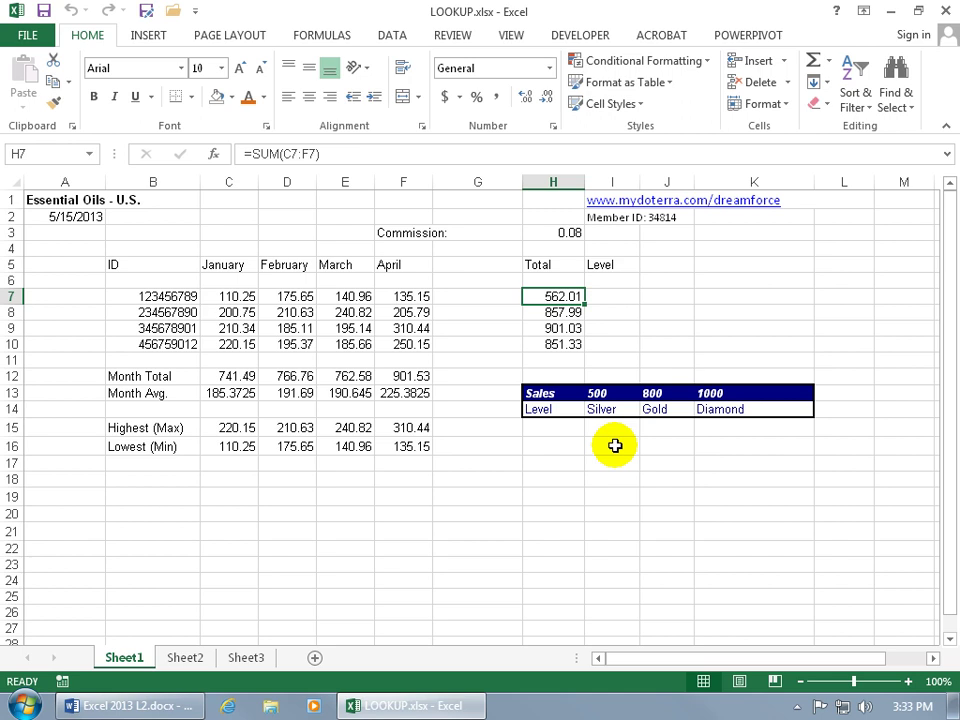
Step: Review the Sales thresholds from 500 to 1000 in row 13 and the H7 Total formula
{"action": "left_click_drag", "start_coordinate": [570, 393], "coordinate": [760, 410]}
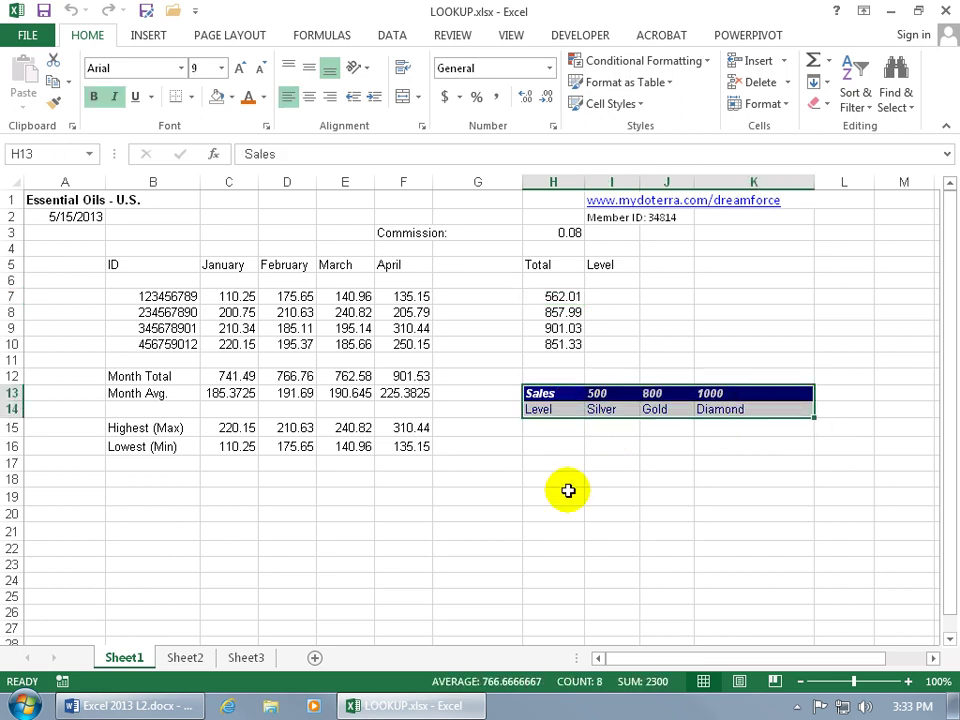
{"action": "left_click_drag", "start_coordinate": [557, 461], "coordinate": [604, 546]}
{"action": "left_click", "coordinate": [607, 393]}
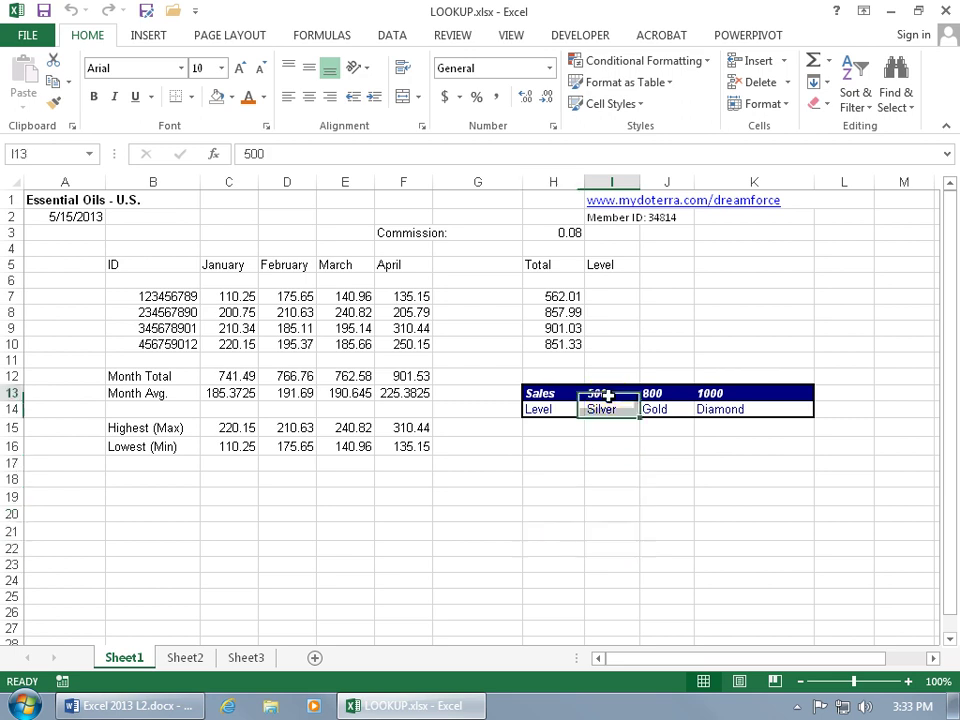
{"action": "left_click", "coordinate": [572, 298]}
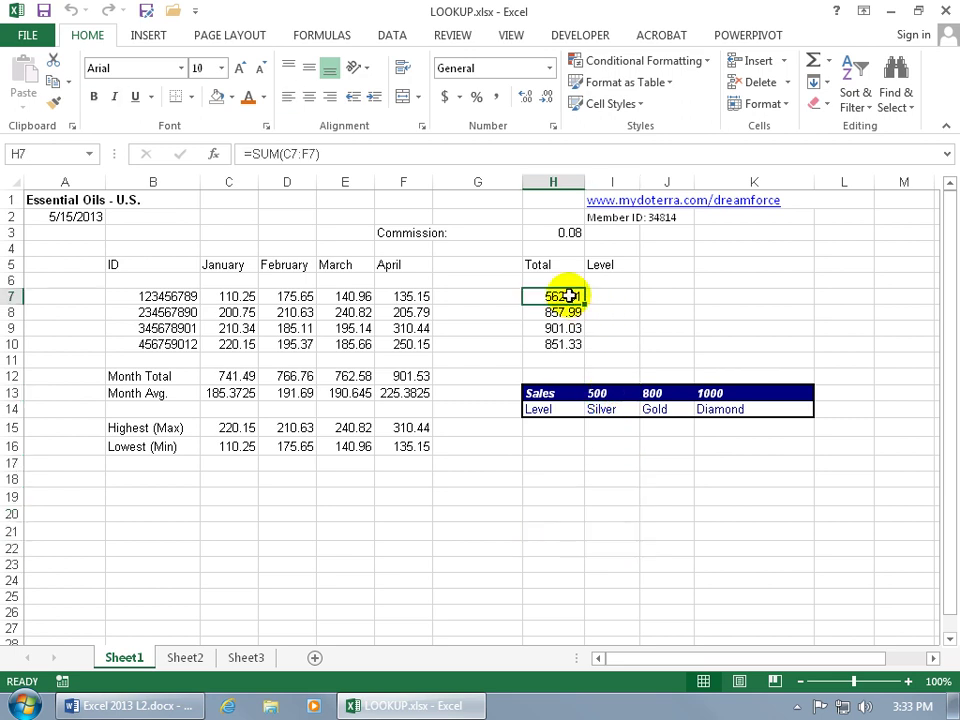
{"action": "left_click_drag", "start_coordinate": [600, 393], "coordinate": [719, 392]}
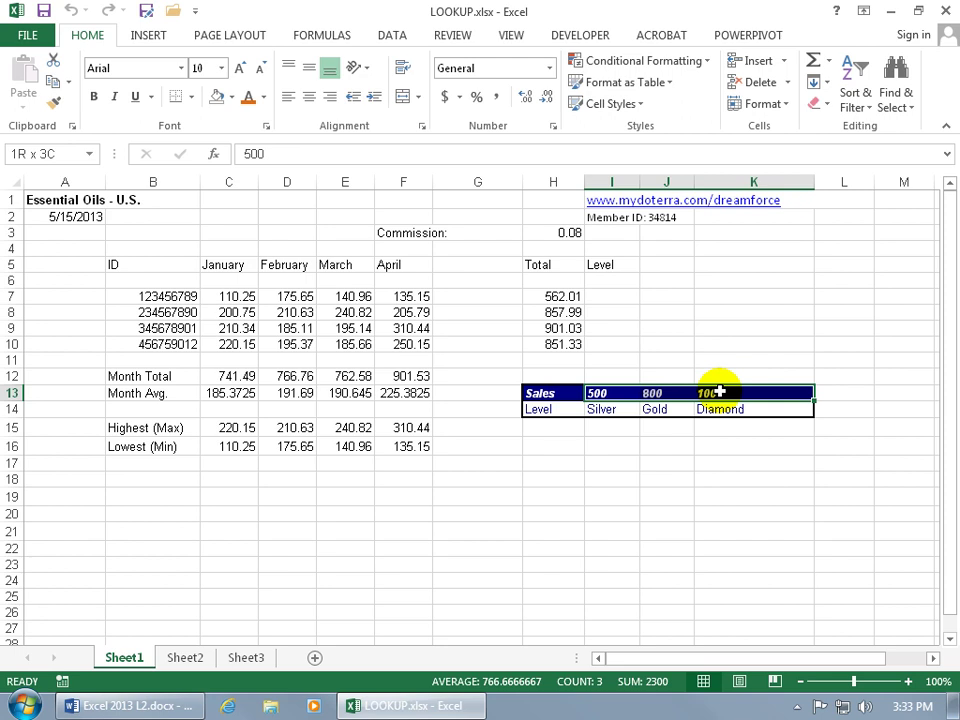
{"action": "left_click", "coordinate": [619, 394]}
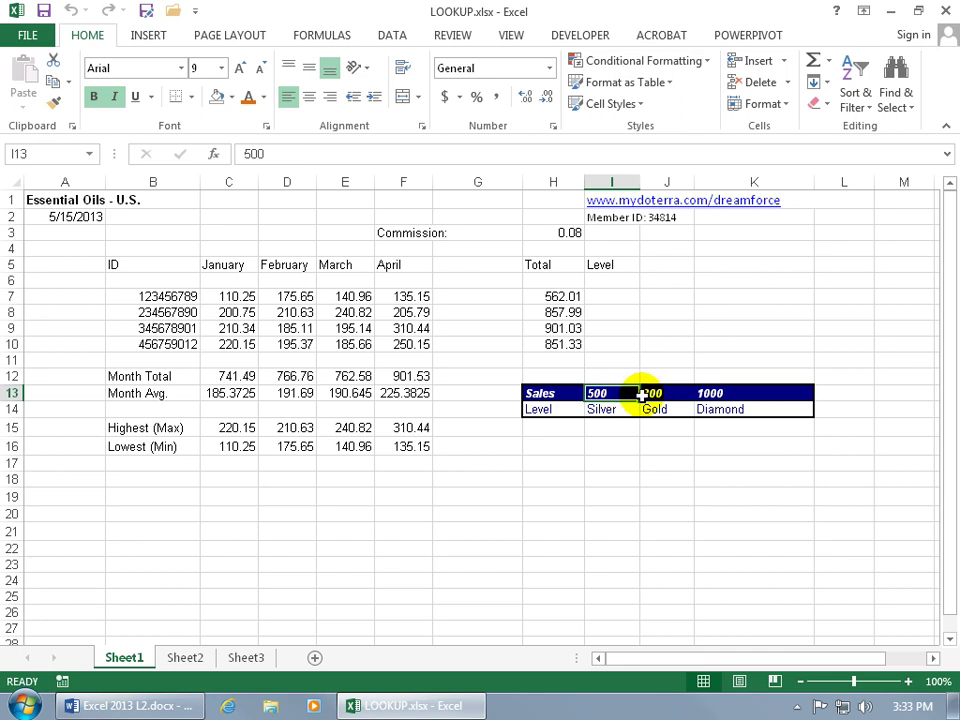
{"action": "left_click", "coordinate": [620, 408]}
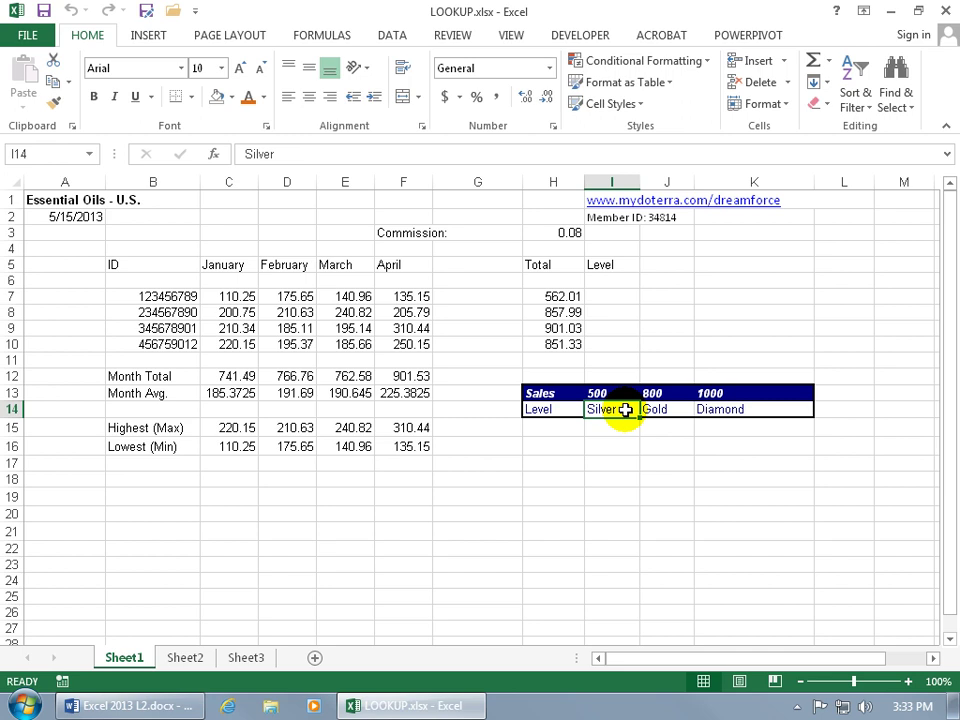
Step: Review the Silver, Gold and Diamond levels listed under the thresholds in row 14
{"action": "left_click_drag", "start_coordinate": [557, 448], "coordinate": [606, 572]}
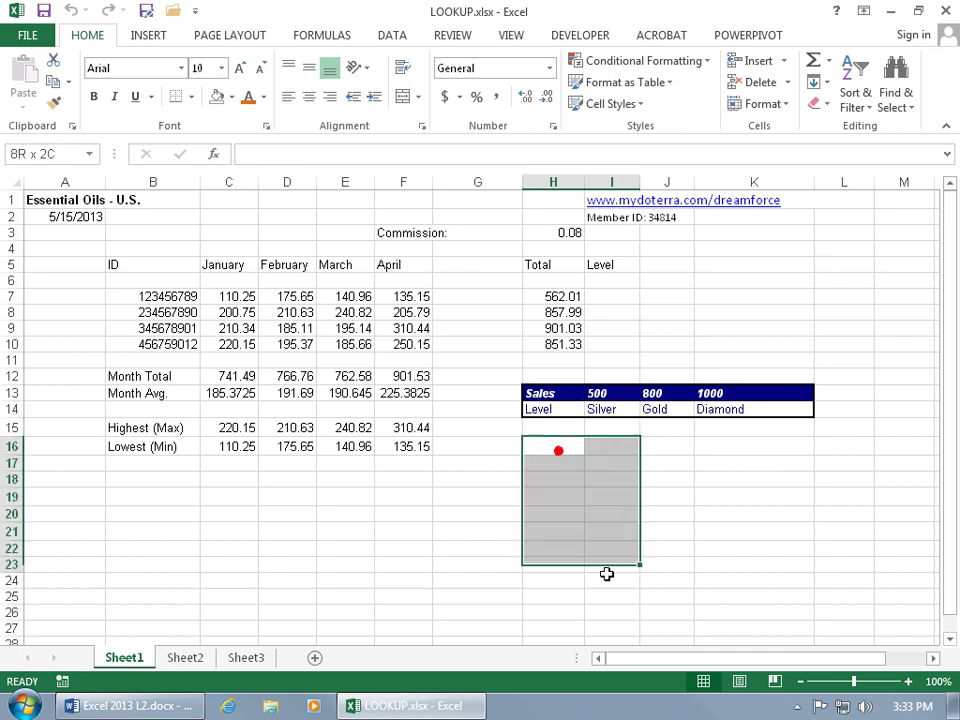
{"action": "left_click", "coordinate": [610, 484]}
{"action": "left_click", "coordinate": [622, 393]}
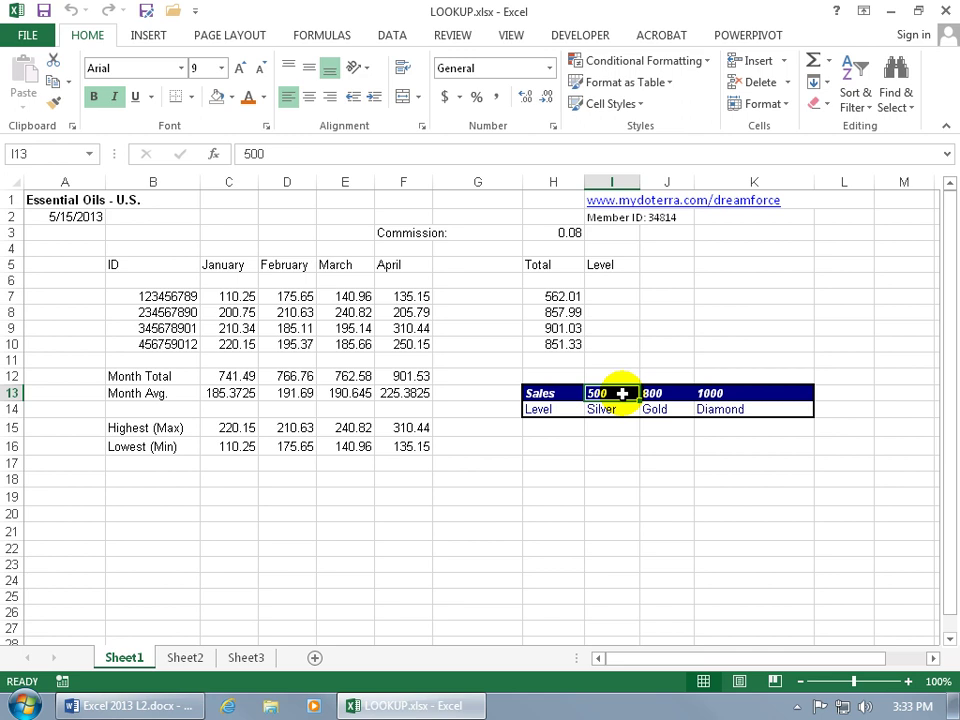
{"action": "left_click", "coordinate": [624, 408]}
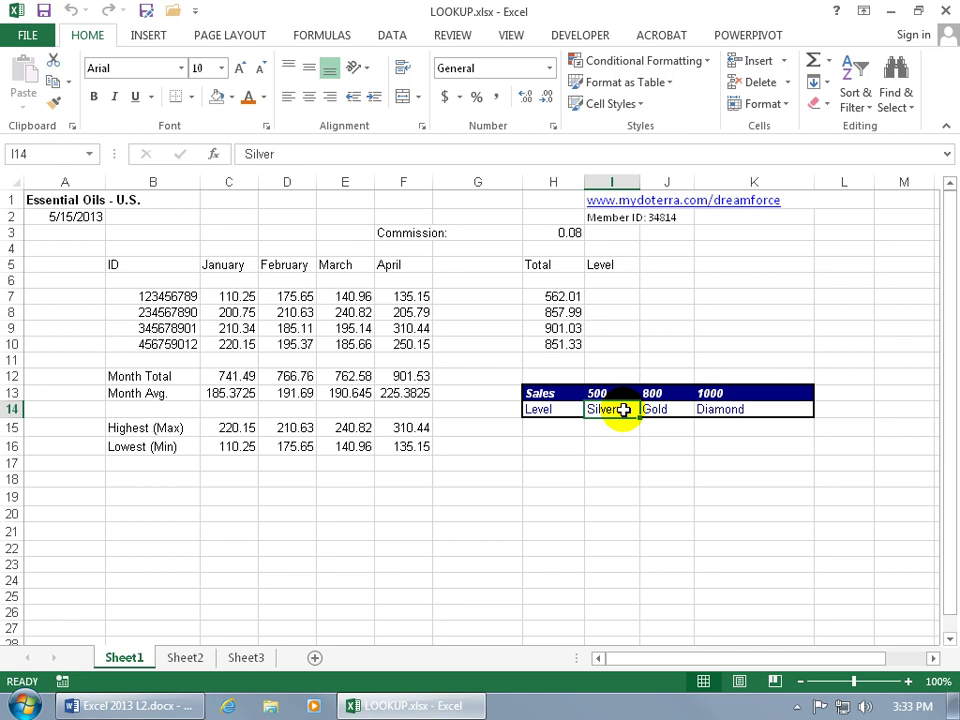
{"action": "left_click", "coordinate": [679, 413]}
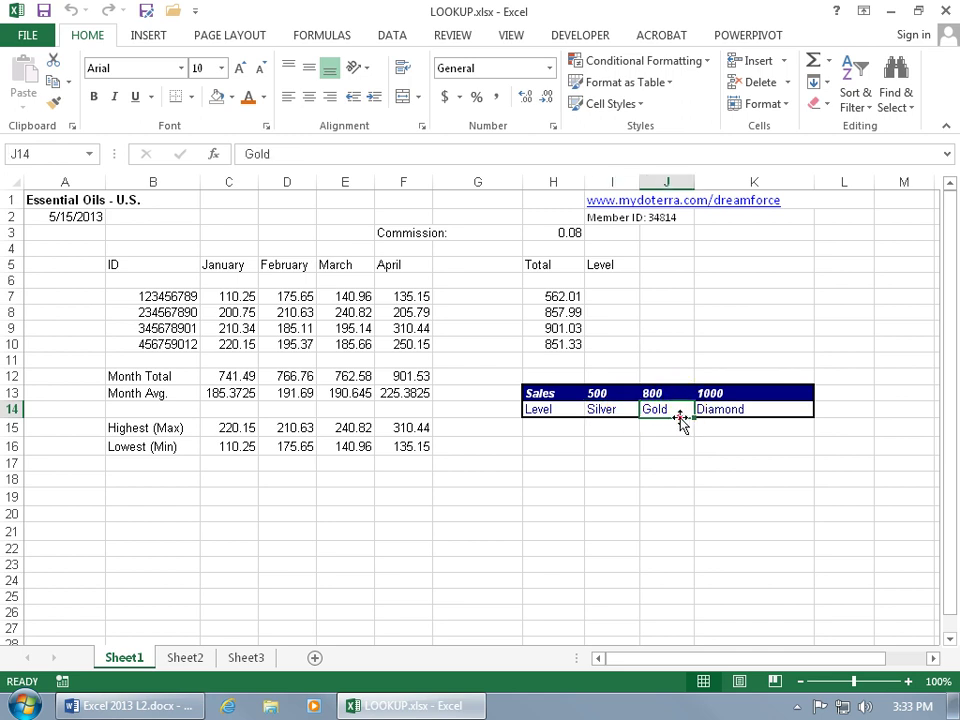
{"action": "left_click", "coordinate": [735, 391]}
{"action": "left_click", "coordinate": [735, 409]}
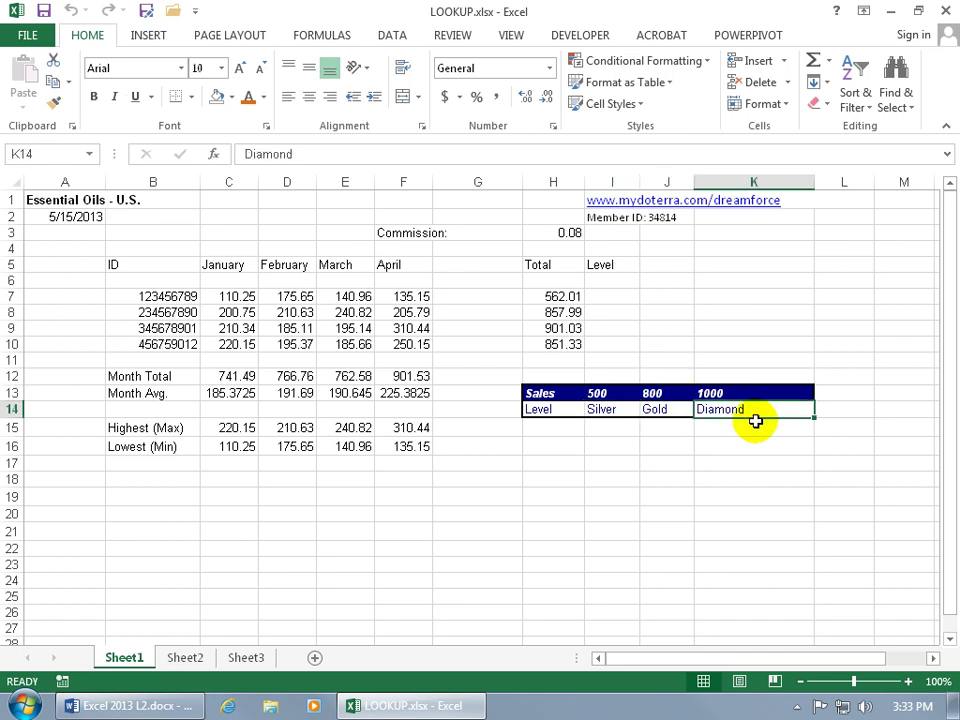
Step: Start a LOOKUP formula in I7 by entering =look and accepting LOOKUP
{"action": "left_click", "coordinate": [625, 300]}
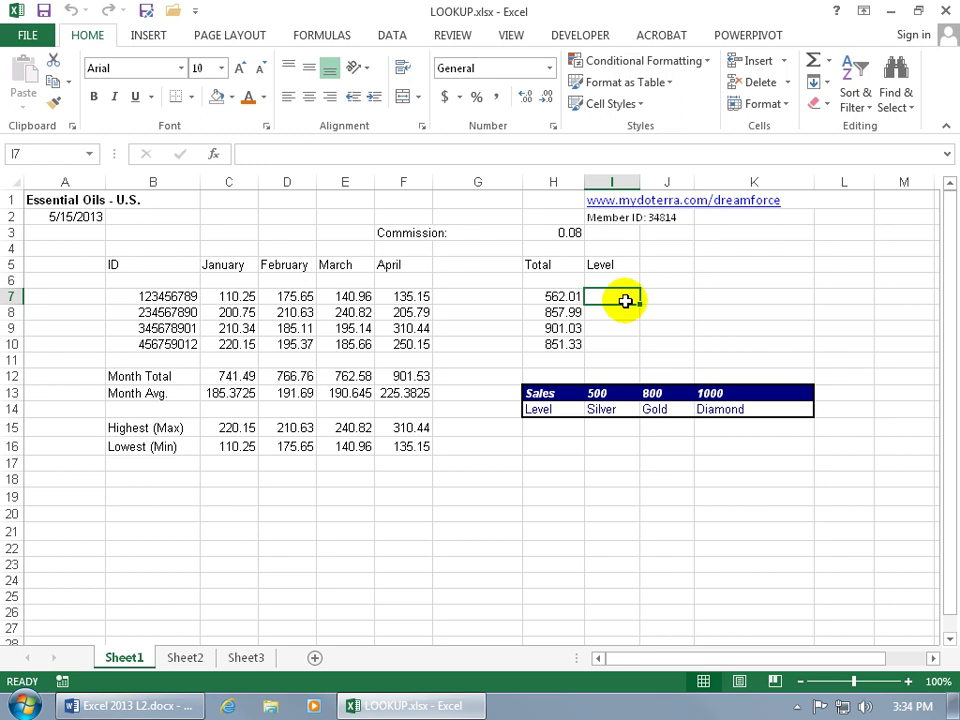
{"action": "type", "text": "="}
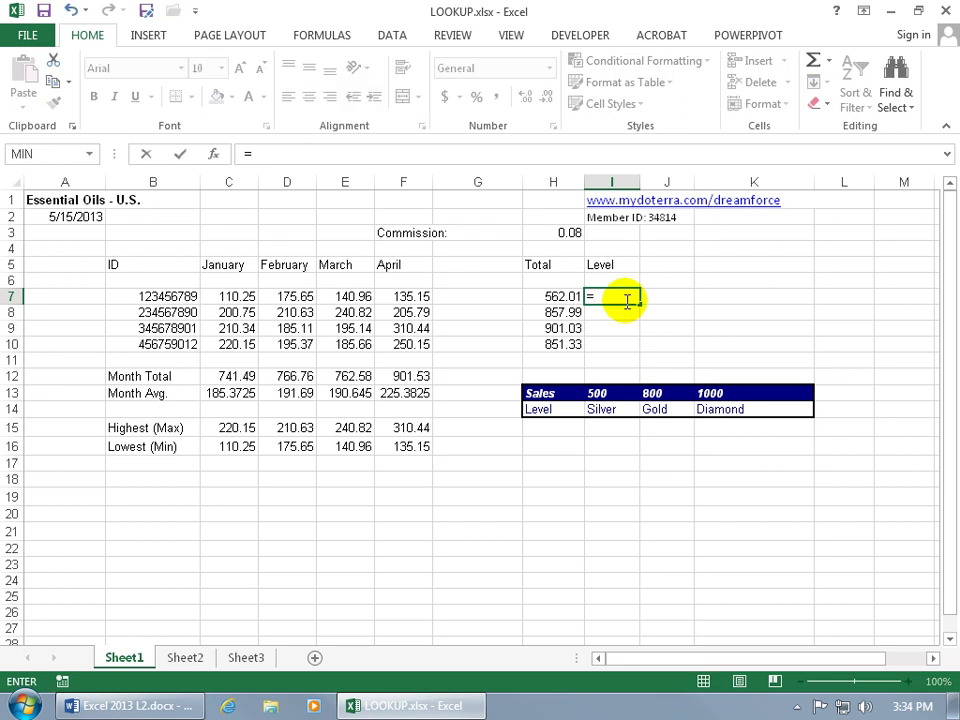
{"action": "type", "text": "look"}
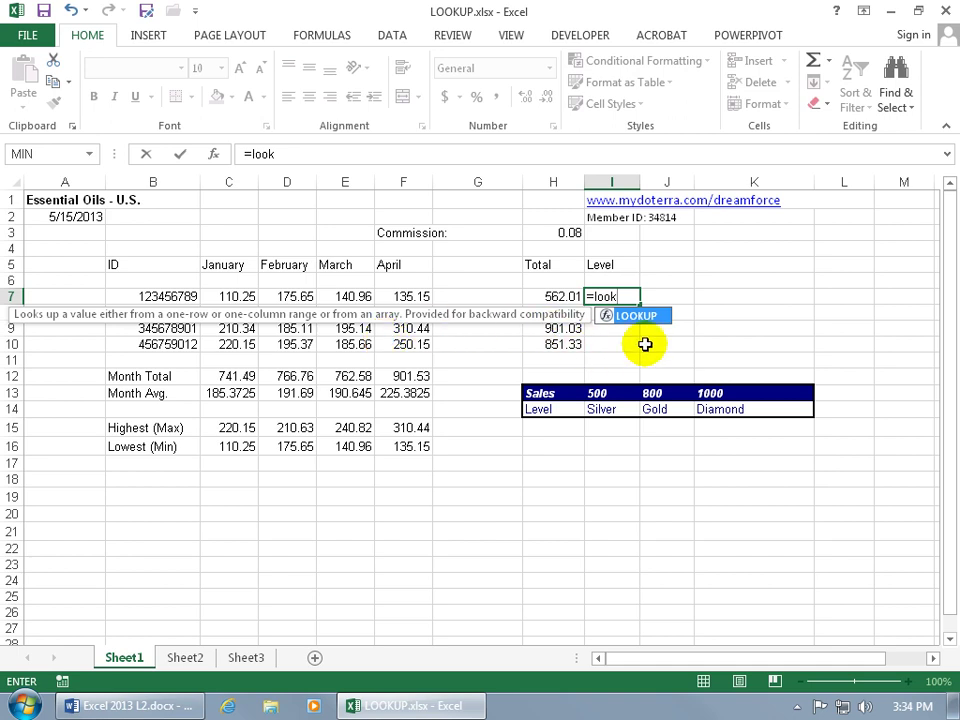
{"action": "key", "text": "Tab"}
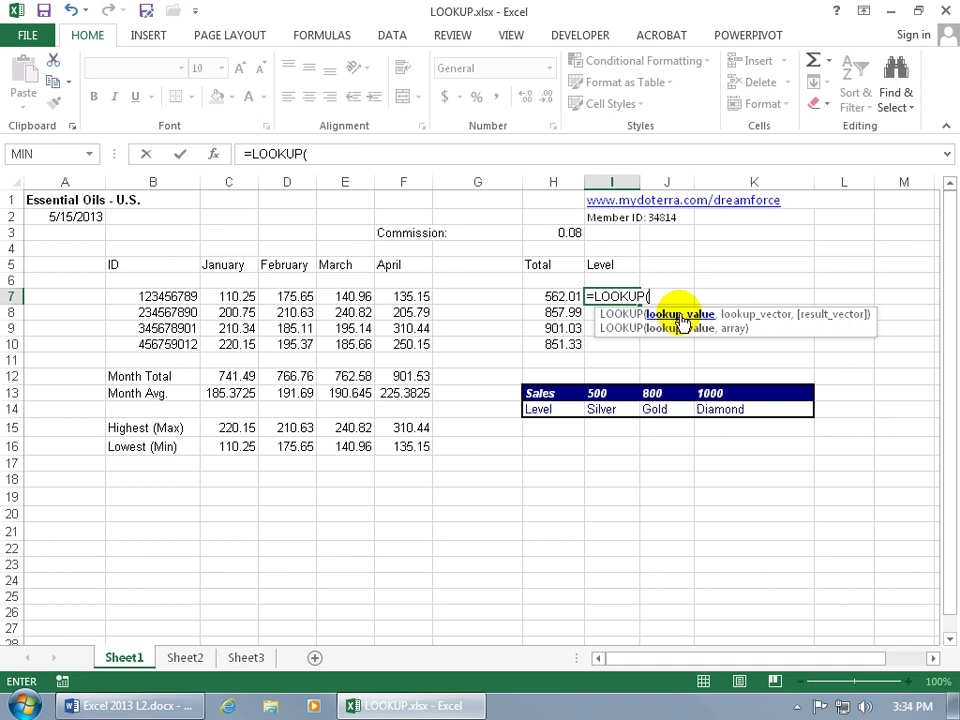
Step: Complete I7 as =LOOKUP(H7,I13:K13,I14:K14), returning Silver for total 562.01
{"action": "left_click", "coordinate": [551, 298]}
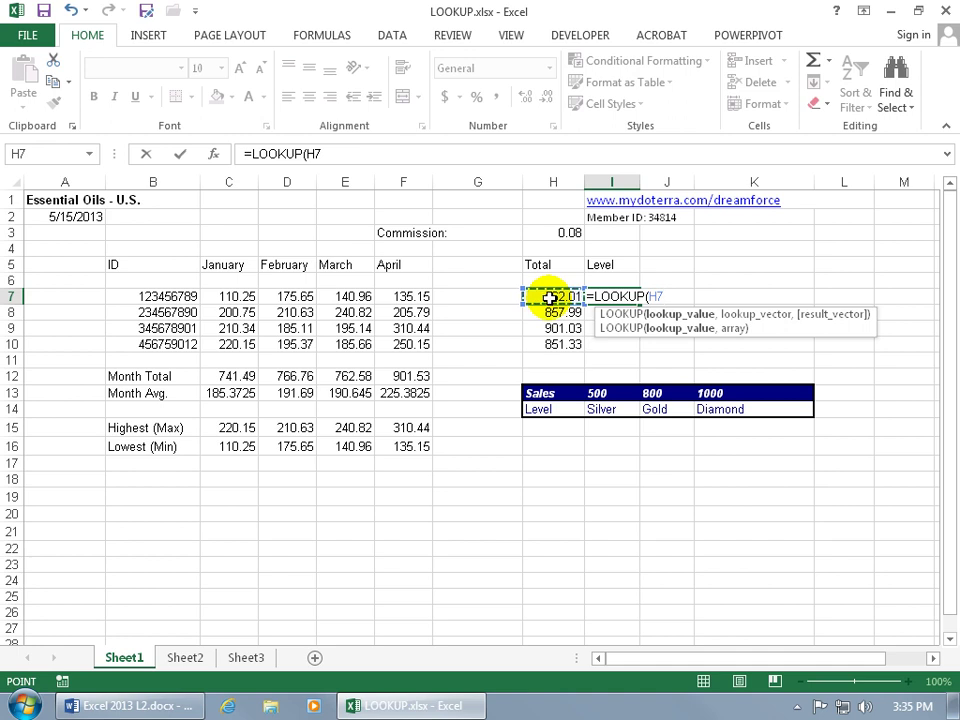
{"action": "type", "text": ","}
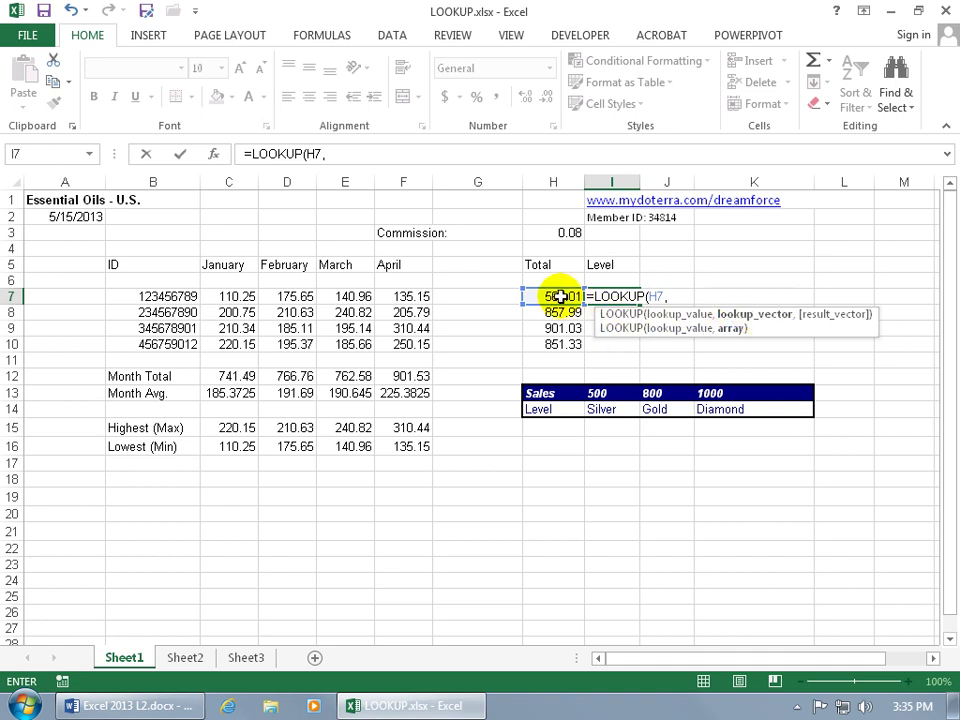
{"action": "left_click_drag", "start_coordinate": [605, 393], "coordinate": [722, 393]}
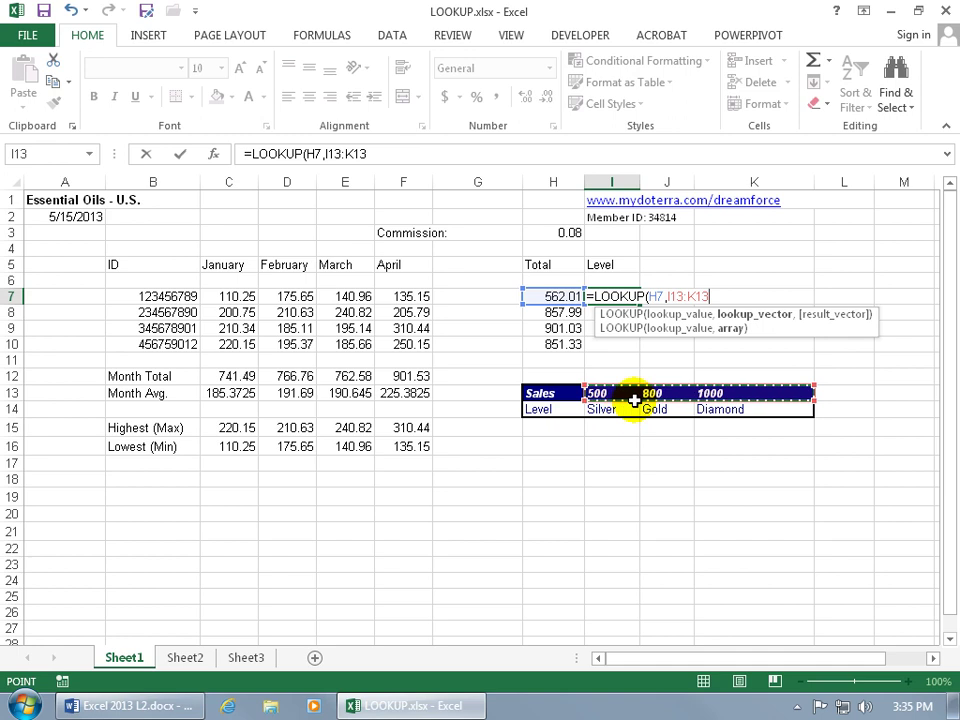
{"action": "type", "text": ","}
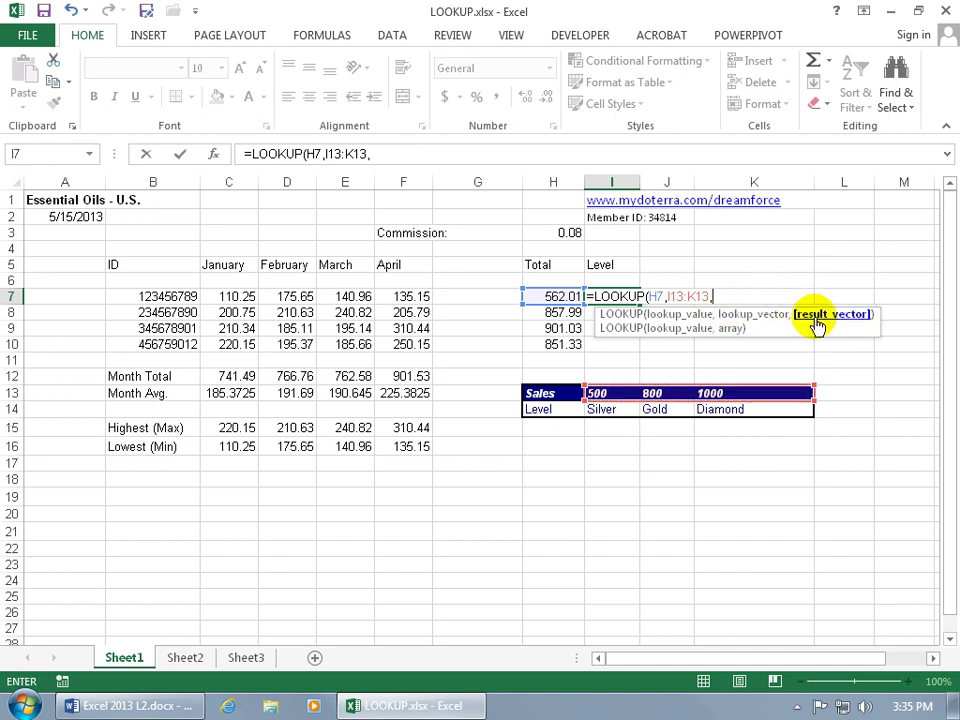
{"action": "left_click", "coordinate": [618, 411]}
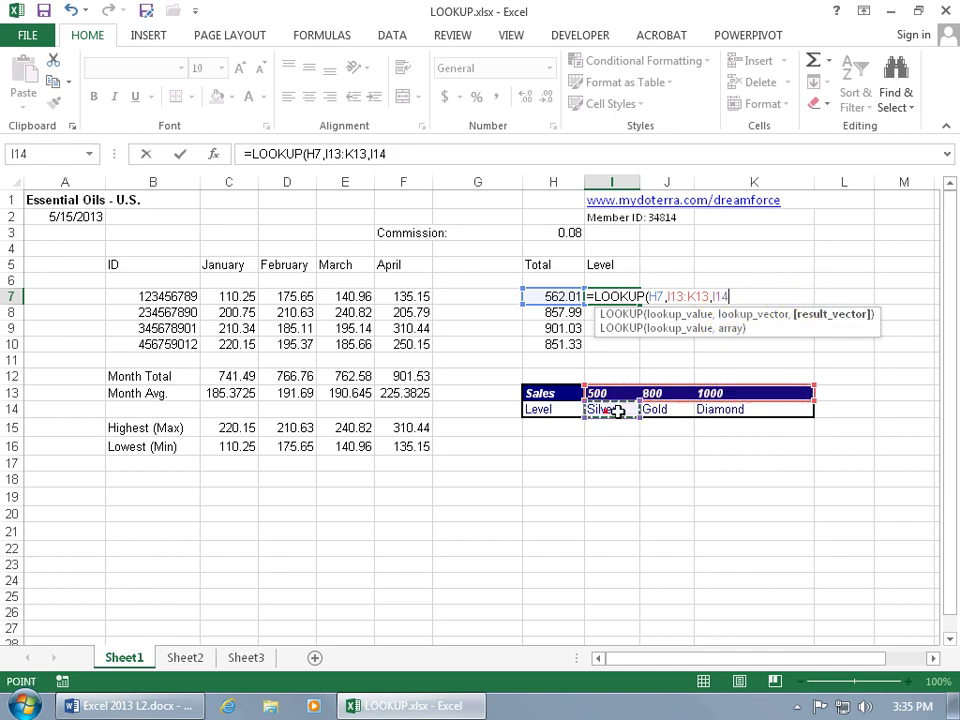
{"action": "left_click_drag", "start_coordinate": [618, 411], "coordinate": [735, 414]}
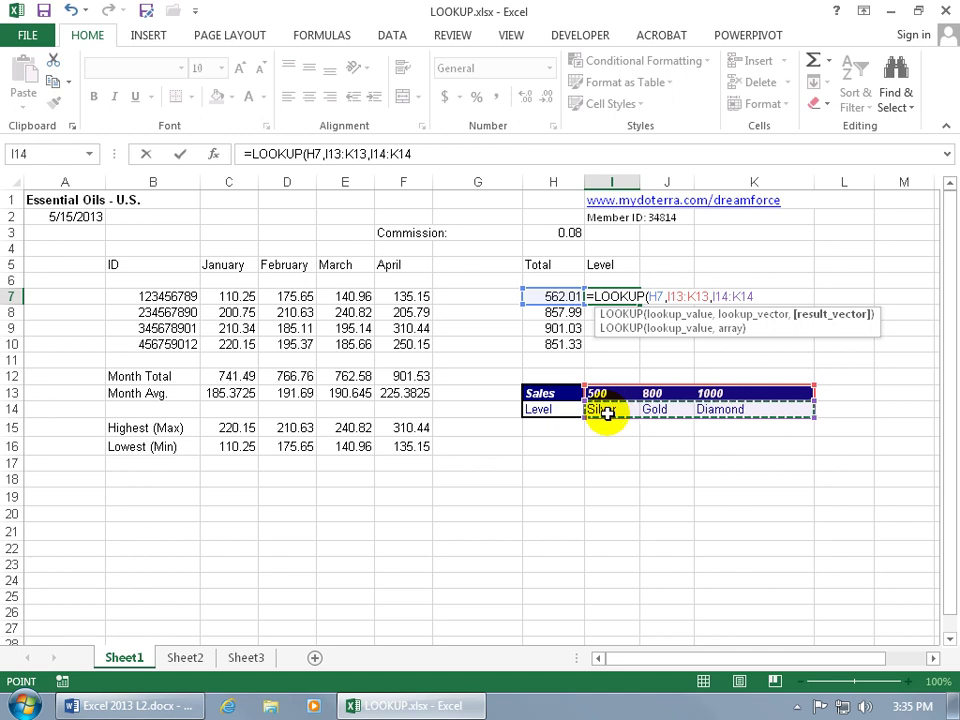
{"action": "key", "text": "Return"}
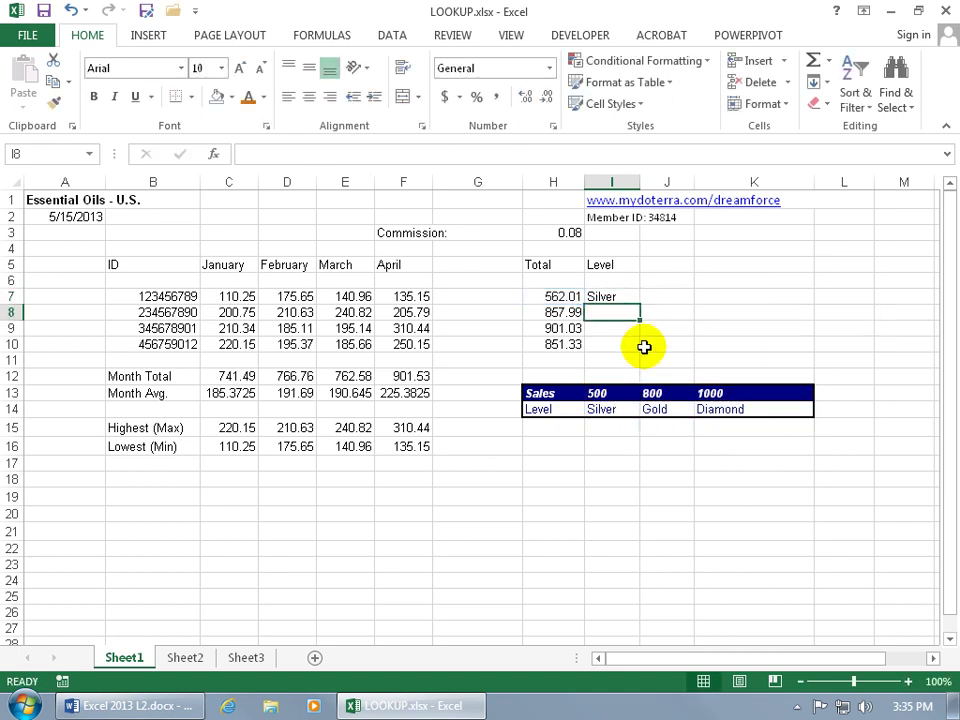
{"action": "left_click", "coordinate": [620, 298]}
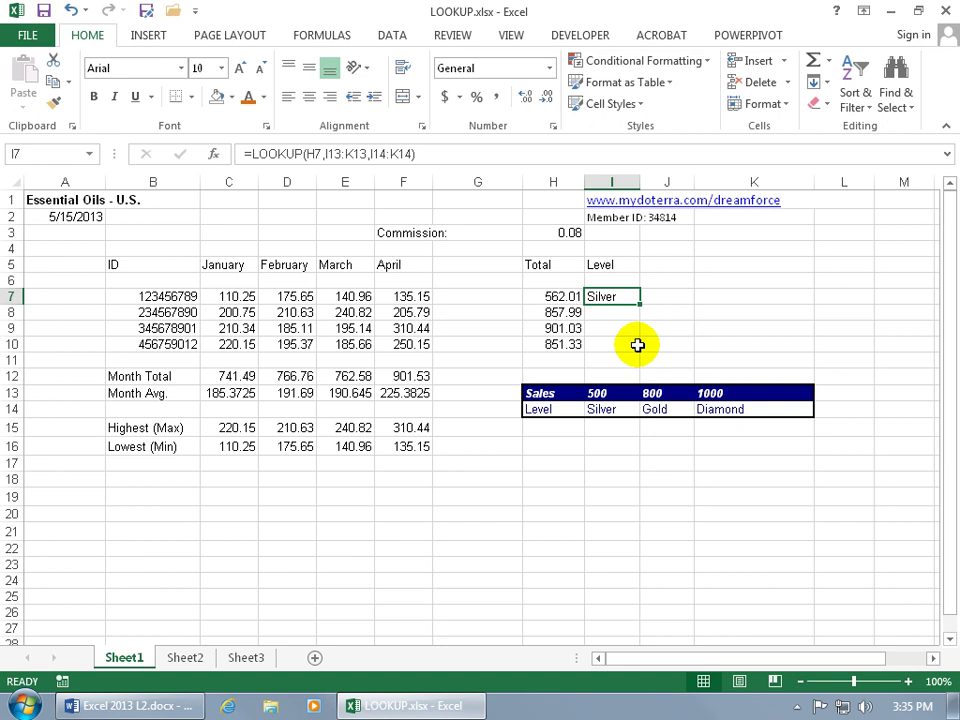
{"action": "left_click", "coordinate": [613, 315]}
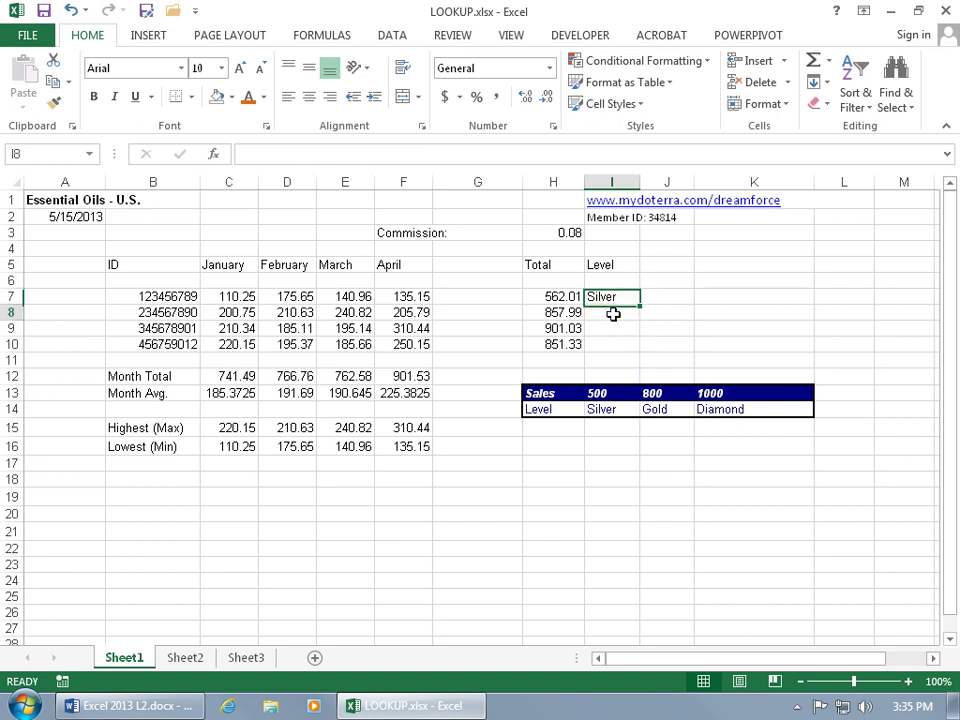
{"action": "left_click", "coordinate": [615, 330]}
{"action": "left_click", "coordinate": [628, 294]}
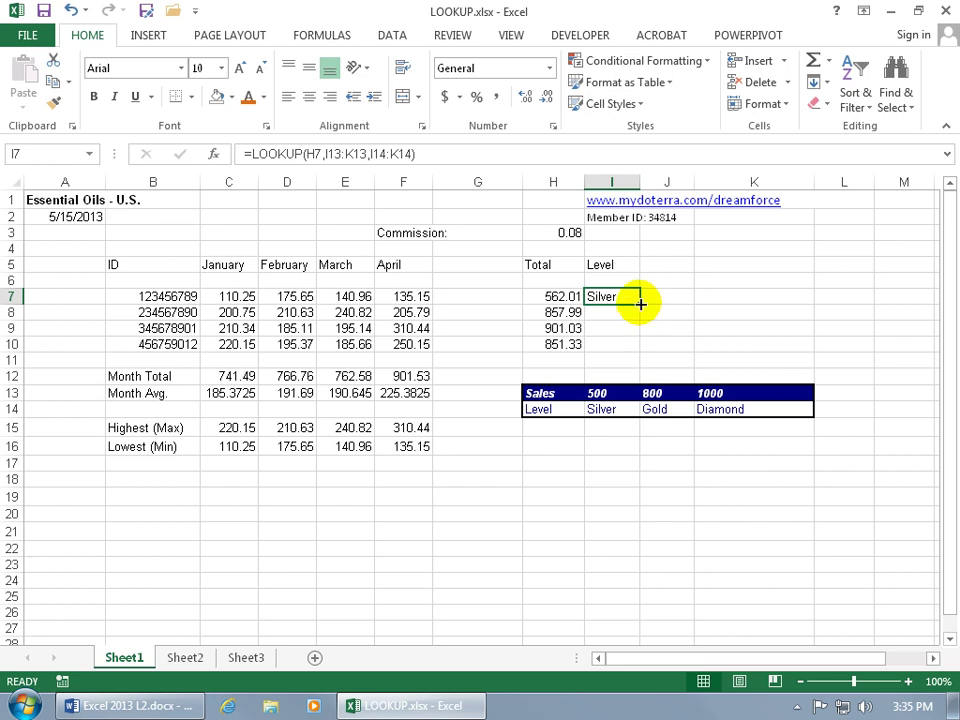
Step: Fill I7's LOOKUP formula down to I10 and open I9's formula for inspection
{"action": "left_click_drag", "start_coordinate": [640, 303], "coordinate": [640, 346]}
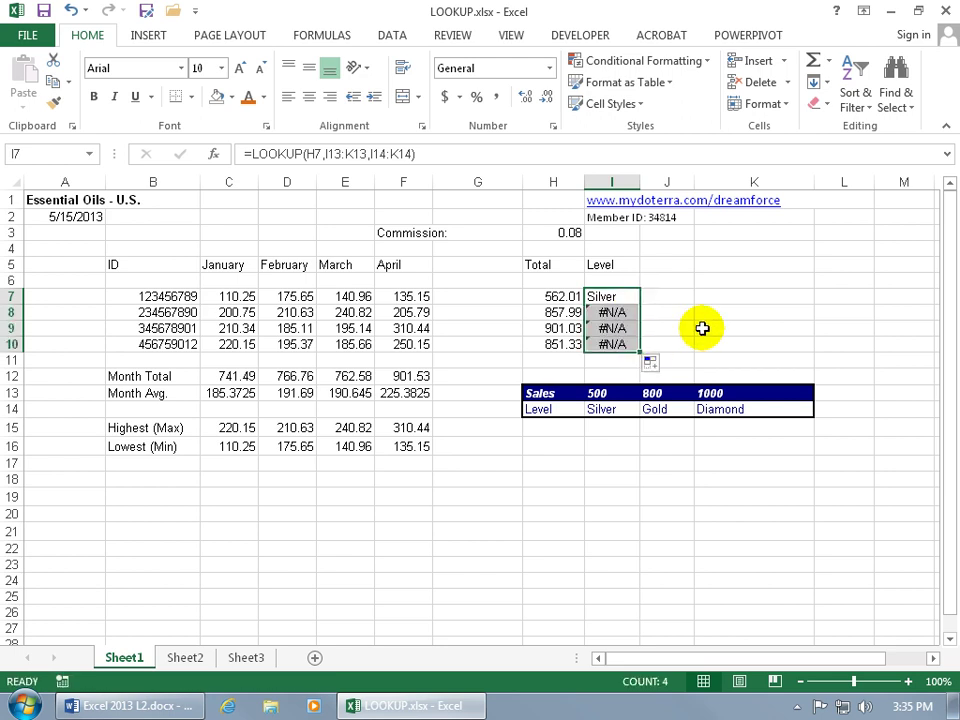
{"action": "double_click", "coordinate": [620, 329]}
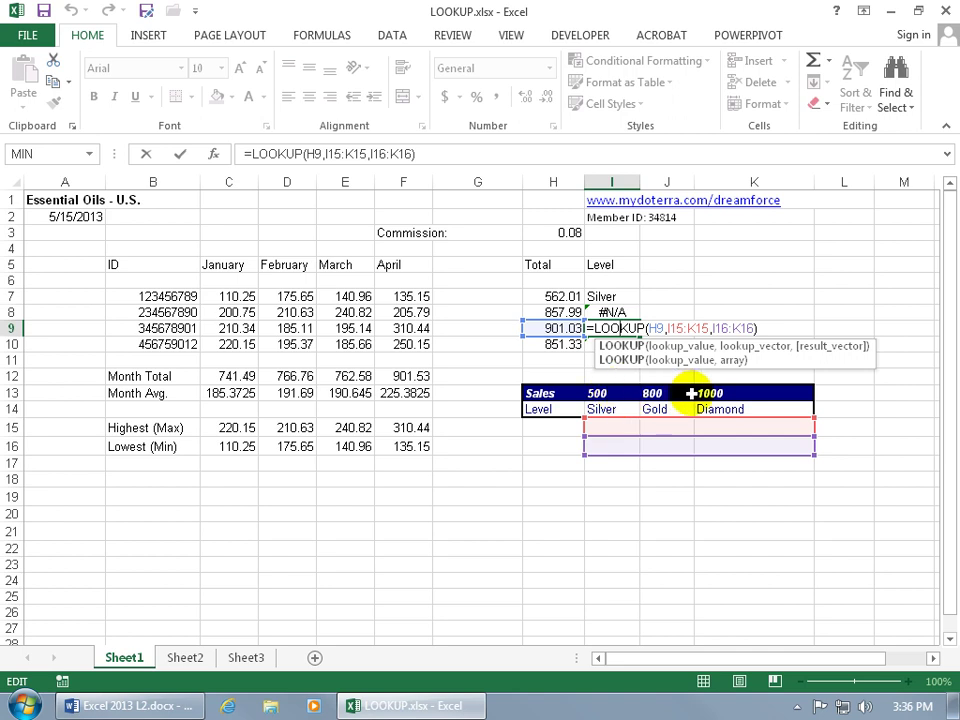
Step: Leave I9's =LOOKUP(H9,I15:K15,I16:K16) unchanged and reopen I7's formula for editing
{"action": "left_click", "coordinate": [653, 328]}
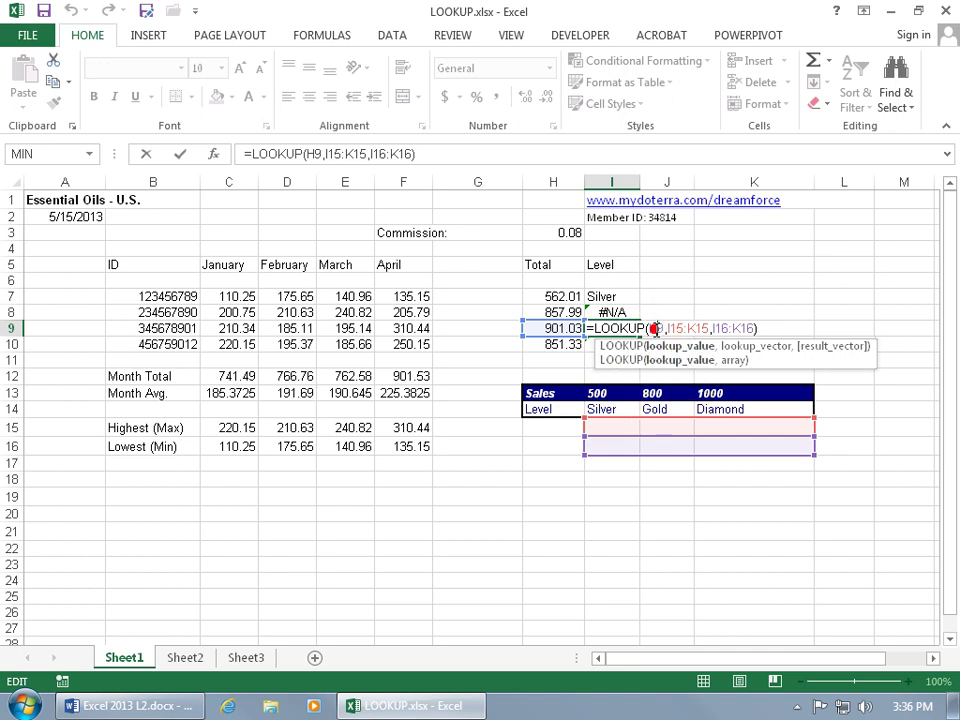
{"action": "key", "text": "ctrl+Return"}
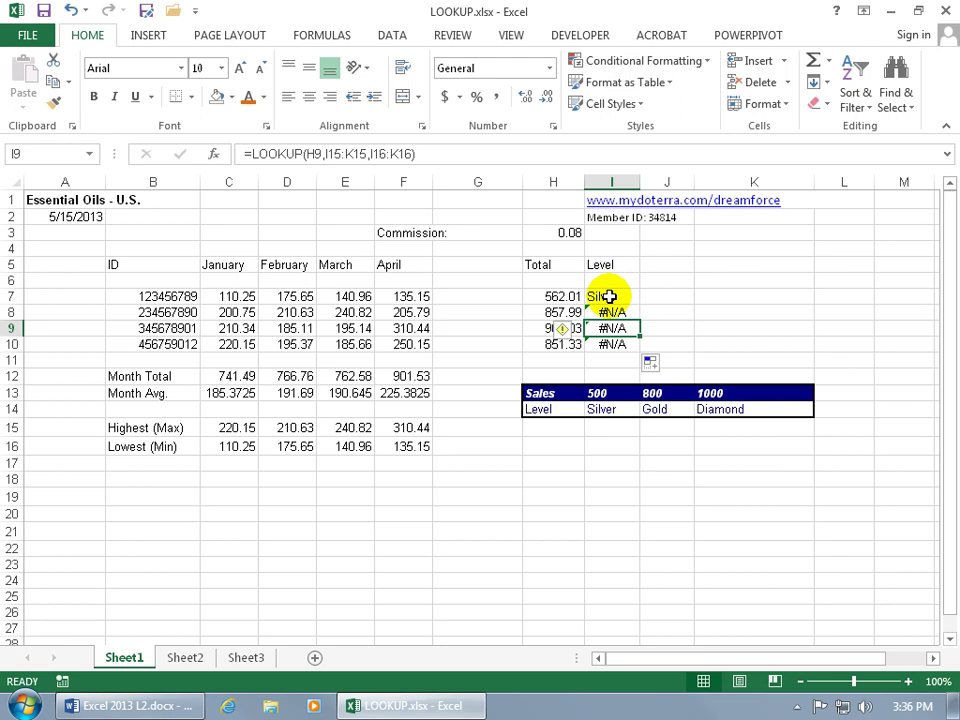
{"action": "double_click", "coordinate": [609, 296]}
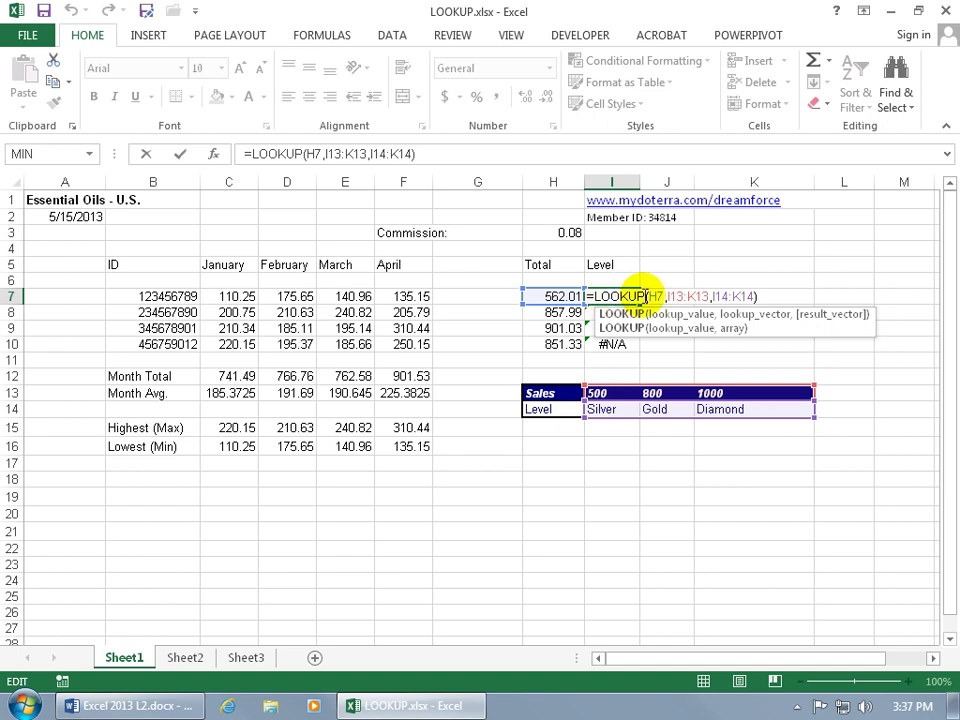
Step: Change I7 to =LOOKUP(H7,$I$13:$K$13,$I$14:$K$14) using F4 on each range reference
{"action": "left_click", "coordinate": [668, 296]}
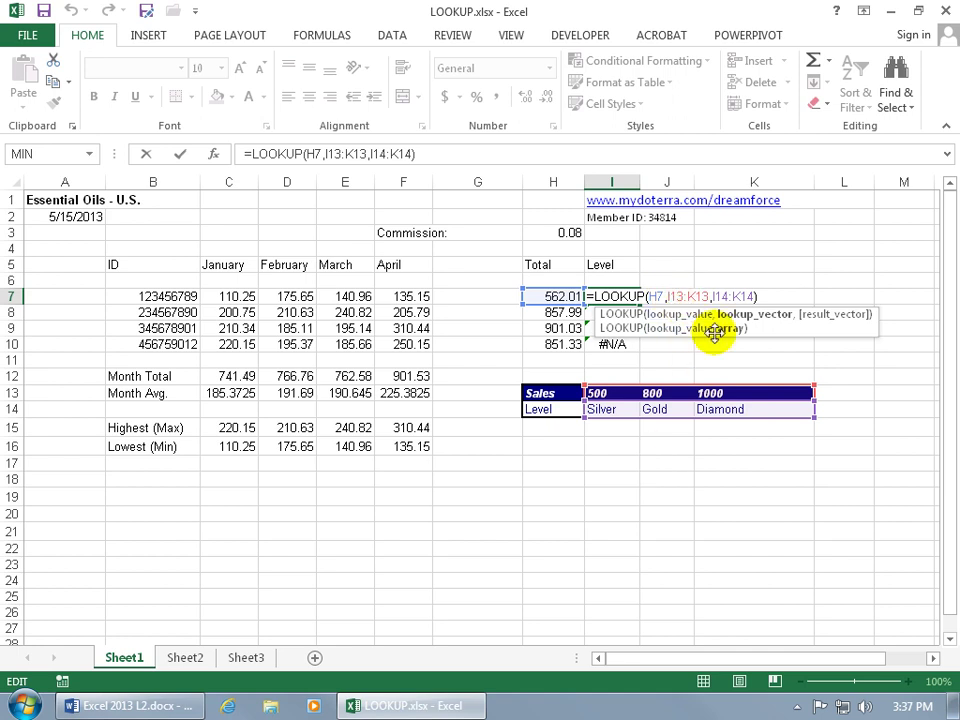
{"action": "key", "text": "F4"}
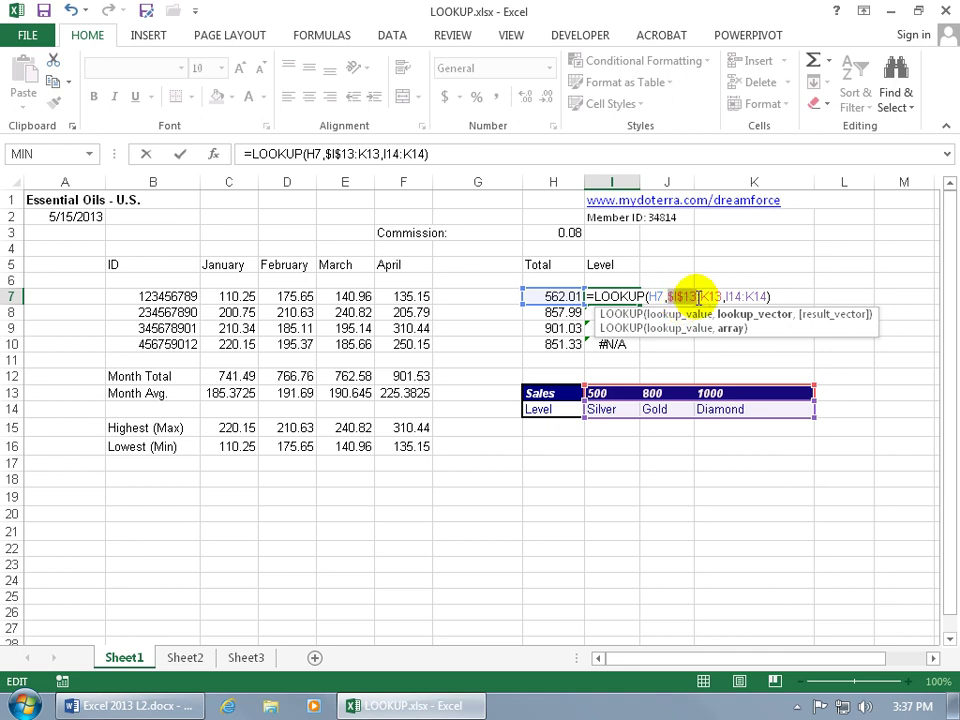
{"action": "left_click", "coordinate": [712, 314]}
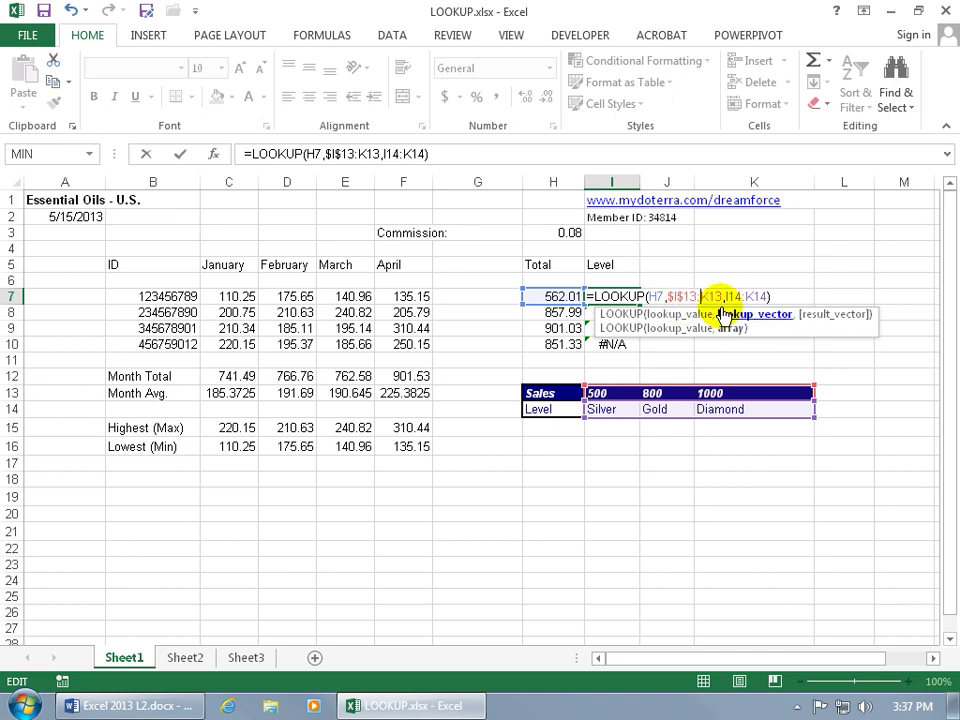
{"action": "double_click", "coordinate": [715, 297]}
{"action": "key", "text": "F4"}
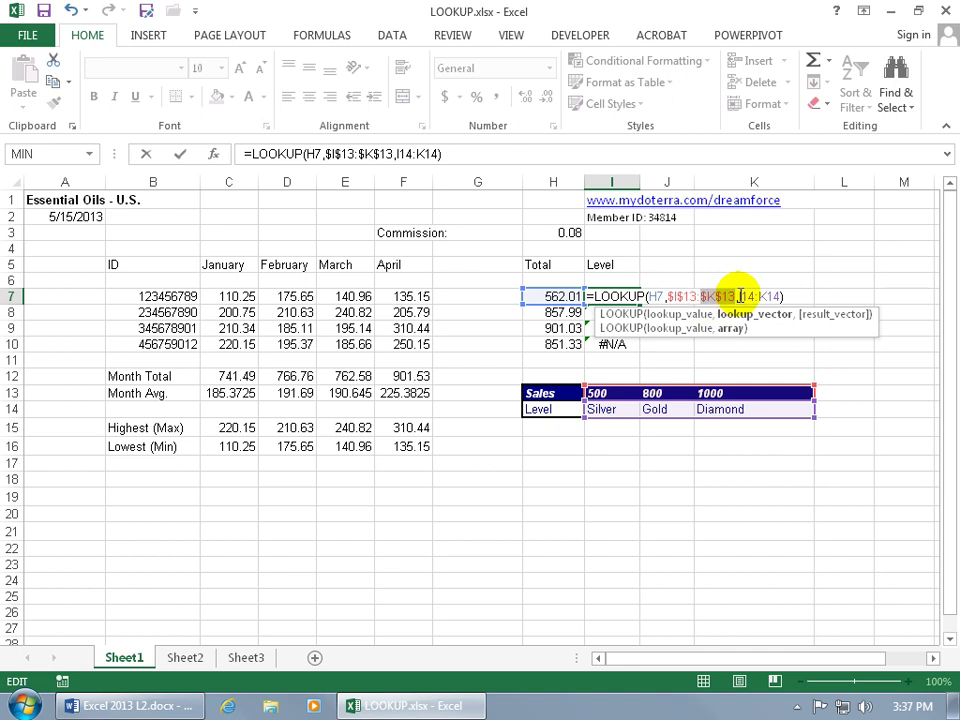
{"action": "left_click", "coordinate": [738, 296]}
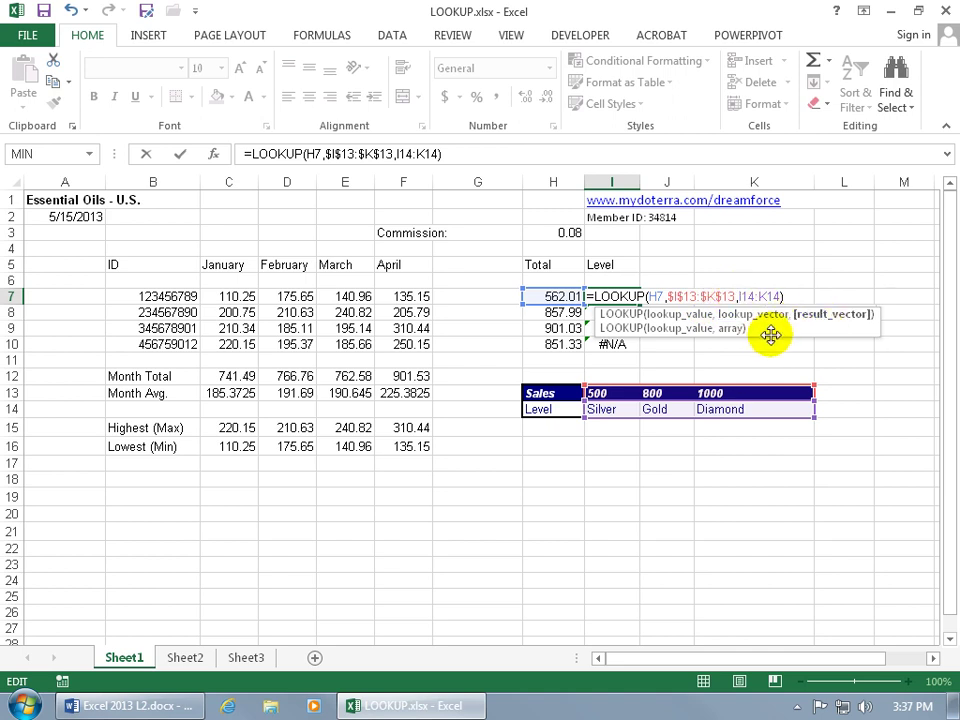
{"action": "key", "text": "F4"}
{"action": "double_click", "coordinate": [785, 296]}
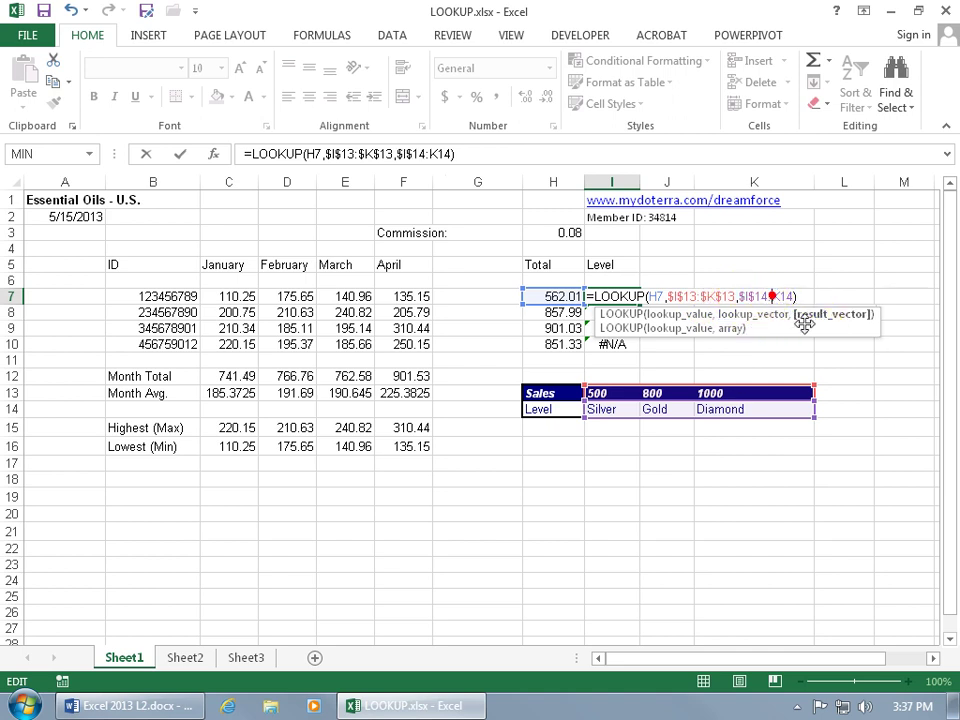
{"action": "key", "text": "F4"}
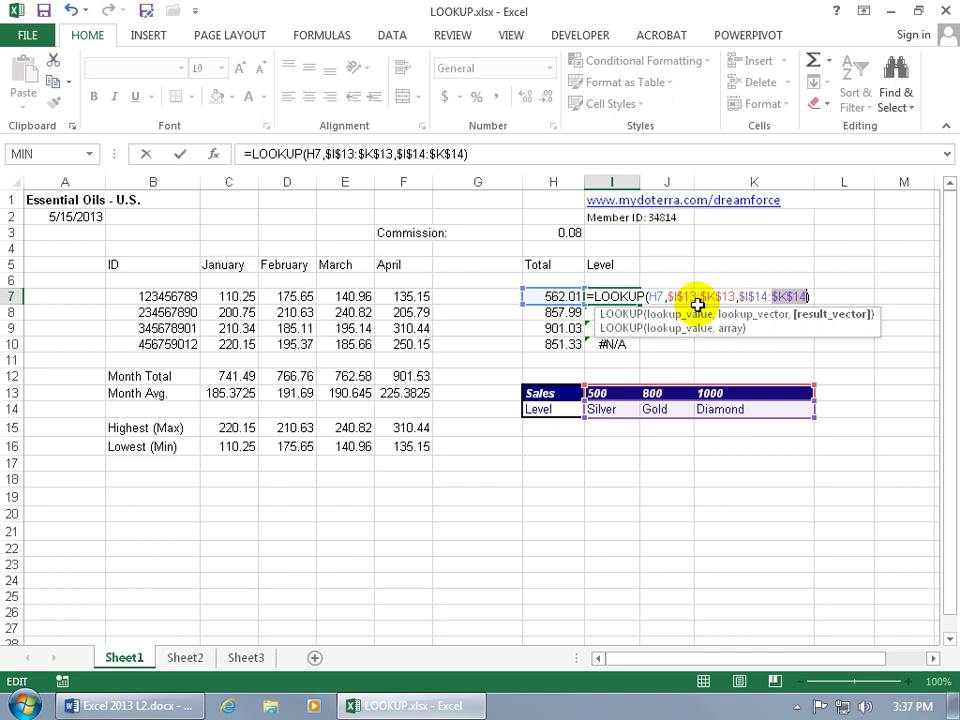
{"action": "key", "text": "ctrl+Return"}
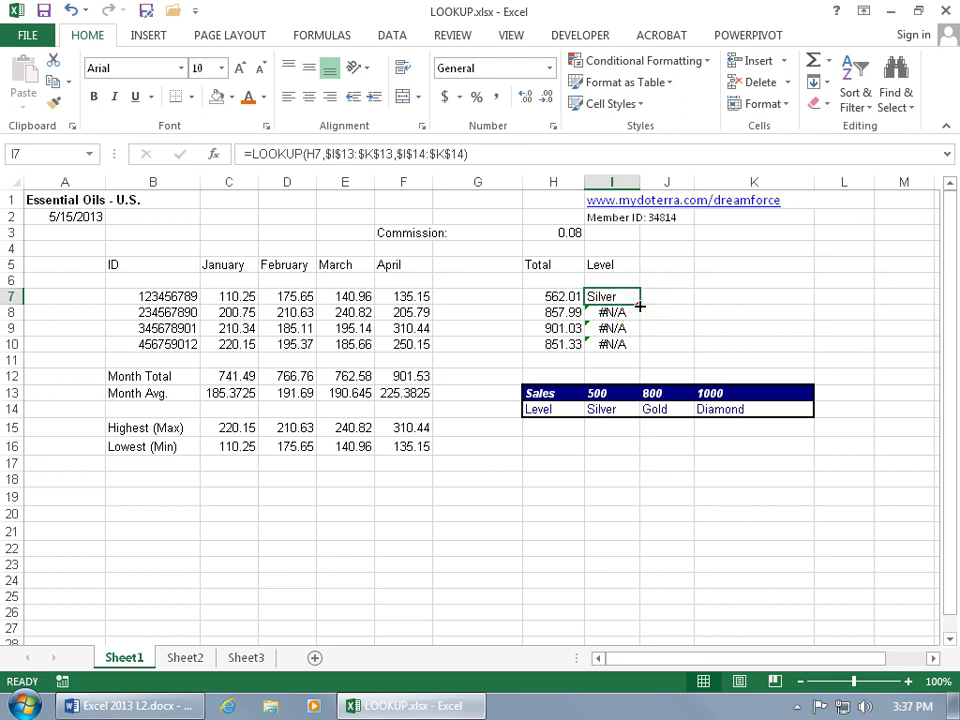
Step: Fill the absolute-range formula down to I10, confirming Gold for totals 857.99, 901.03 and 851.33
{"action": "double_click", "coordinate": [640, 305]}
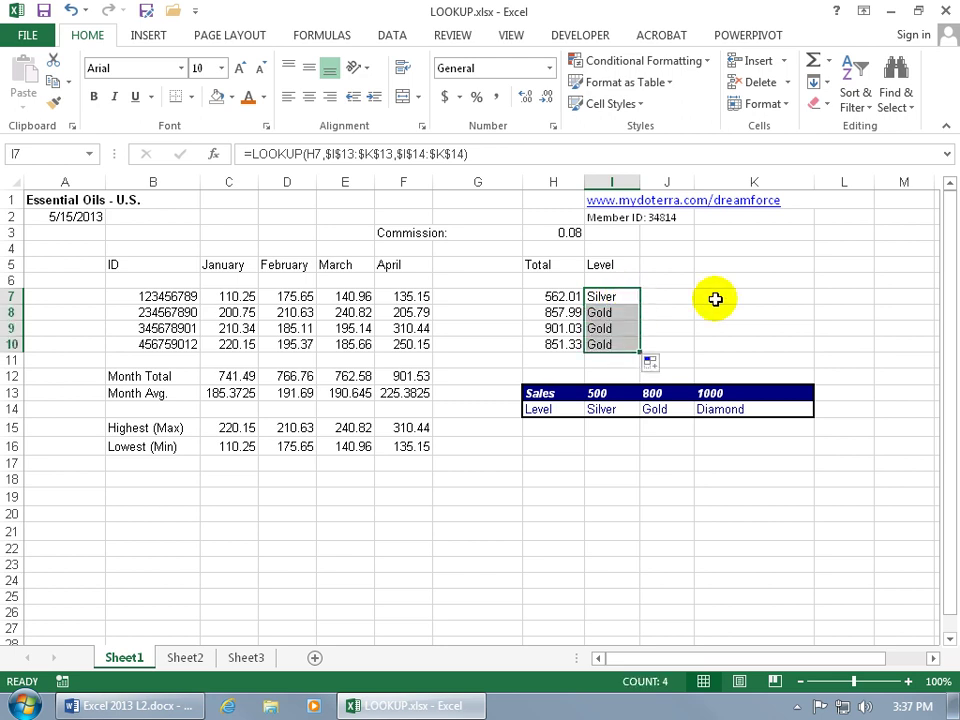
{"action": "double_click", "coordinate": [615, 328]}
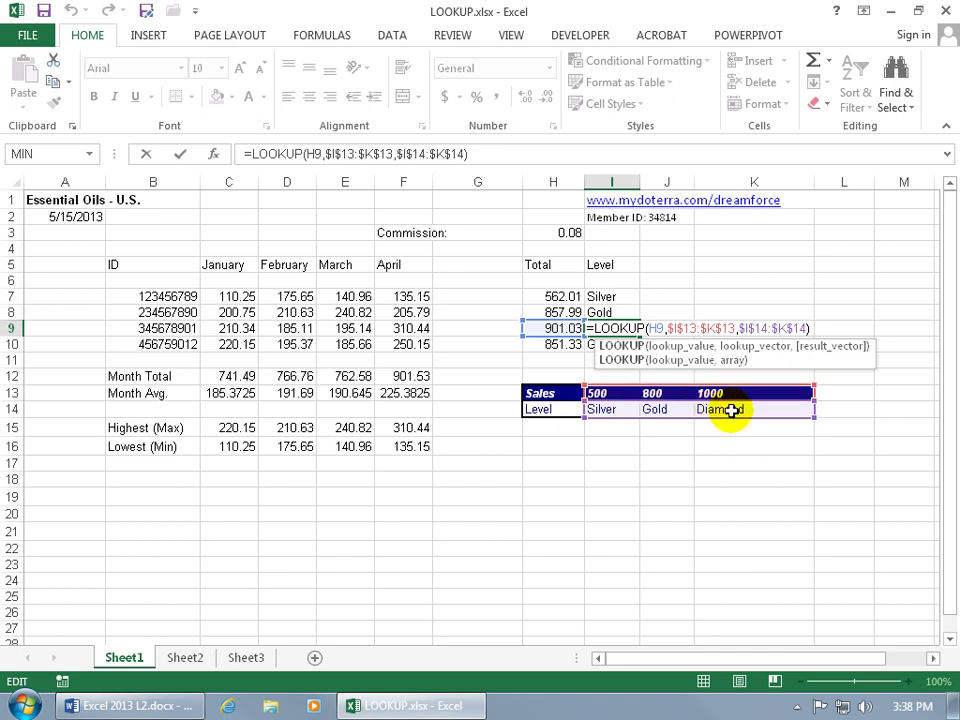
{"action": "key", "text": "Return"}
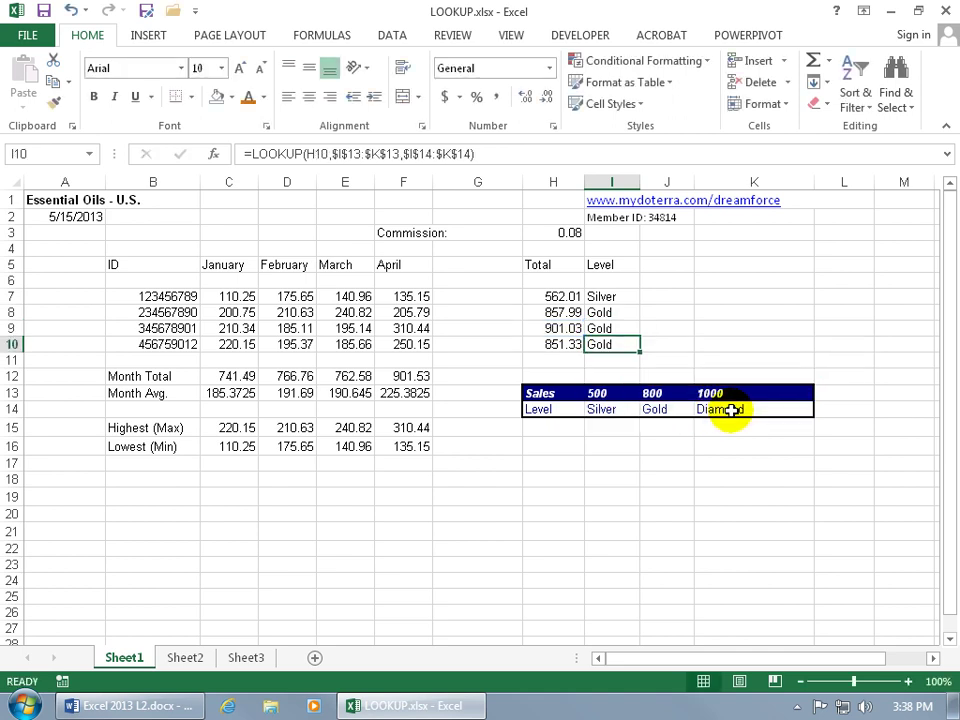
{"action": "left_click", "coordinate": [566, 344]}
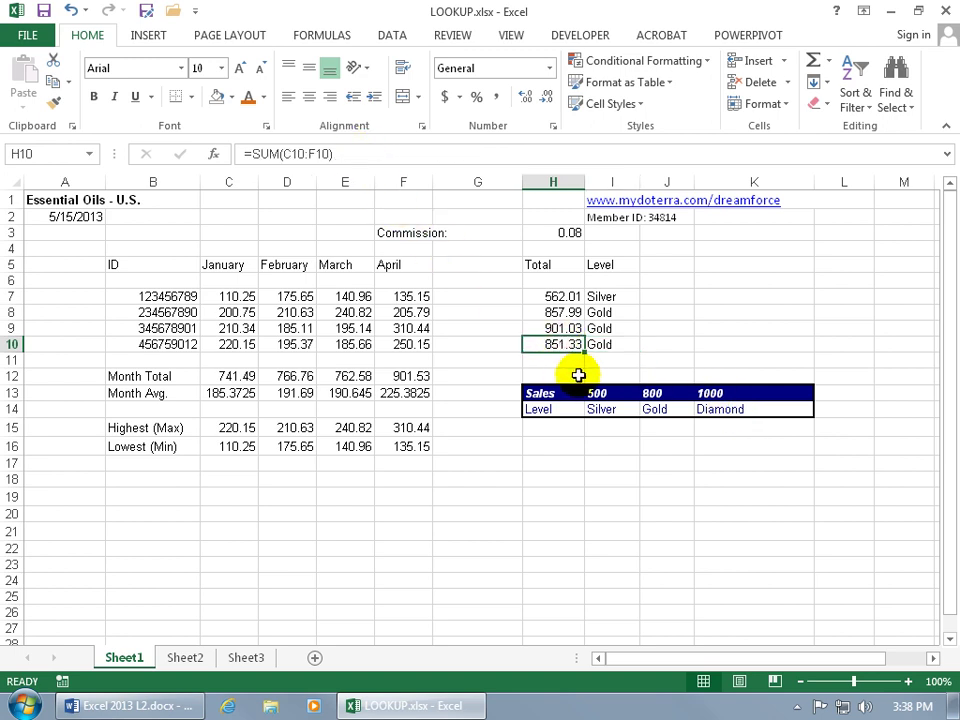
Step: Enter a test Total of 1000 in H10, then undo it
{"action": "type", "text": "1000"}
{"action": "key", "text": "Return"}
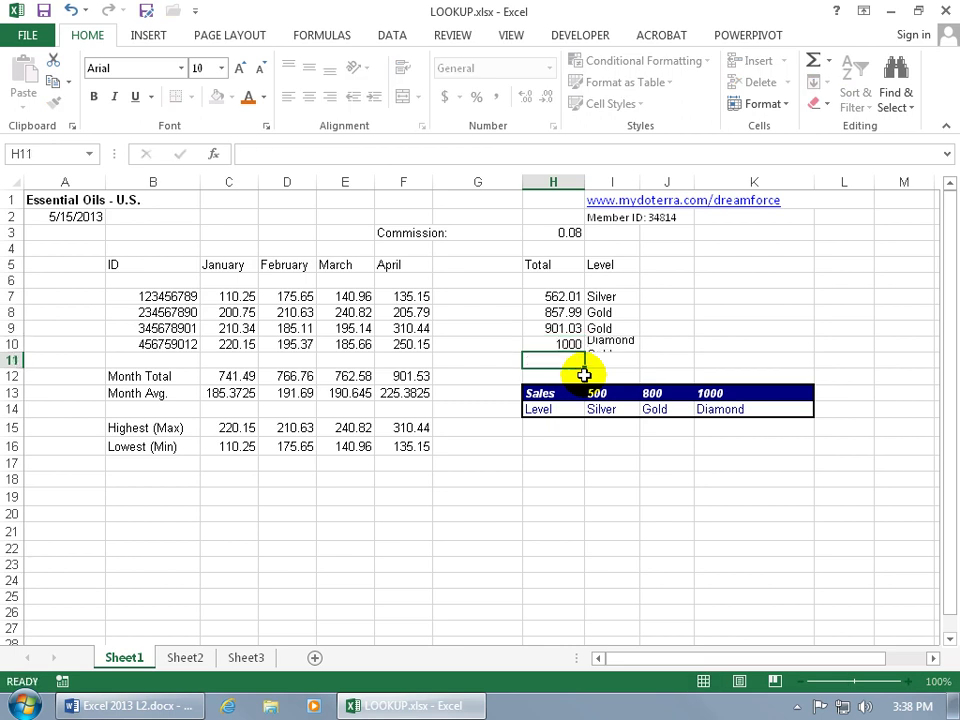
{"action": "left_click", "coordinate": [619, 360]}
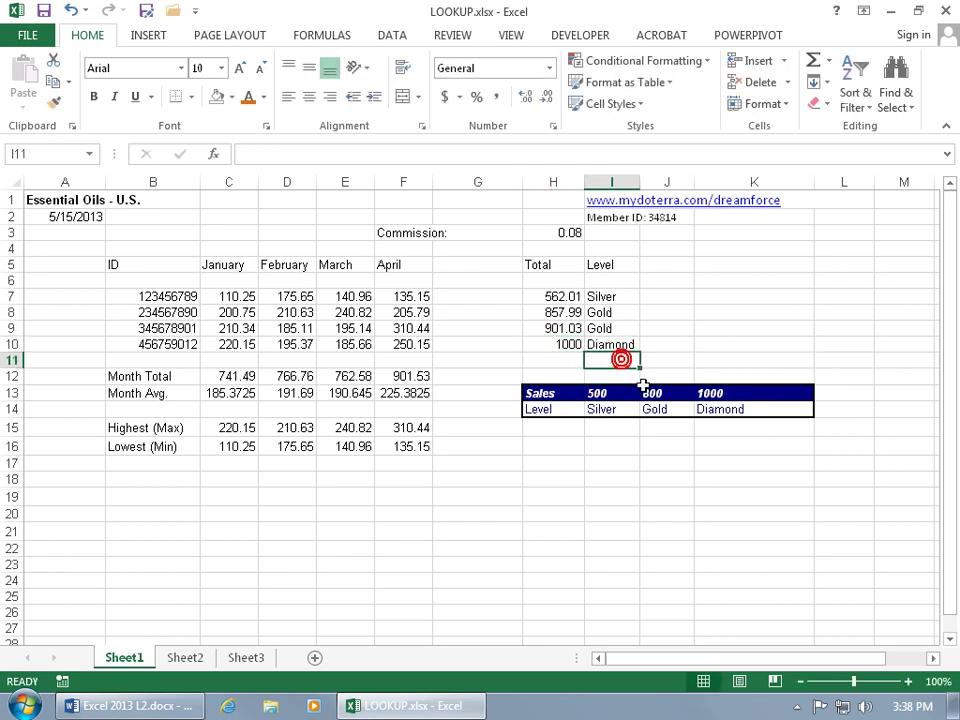
{"action": "left_click", "coordinate": [76, 12]}
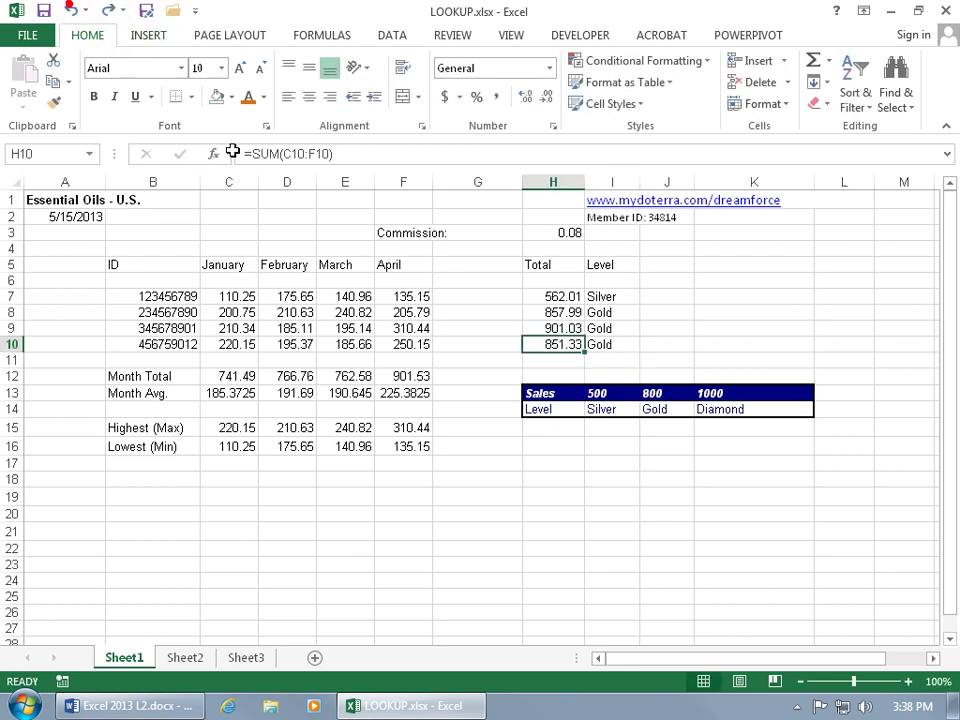
Step: Set March sales in E10 to 10000, making the total 10665.67 and I10 show Diamond
{"action": "left_click", "coordinate": [343, 345]}
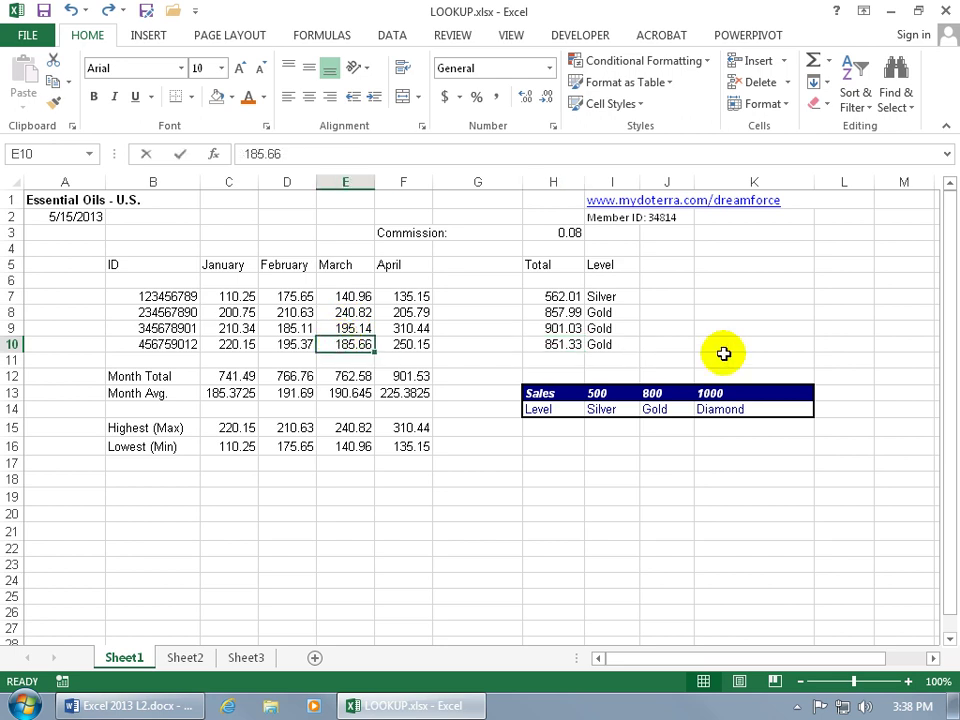
{"action": "type", "text": "10000"}
{"action": "key", "text": "Return"}
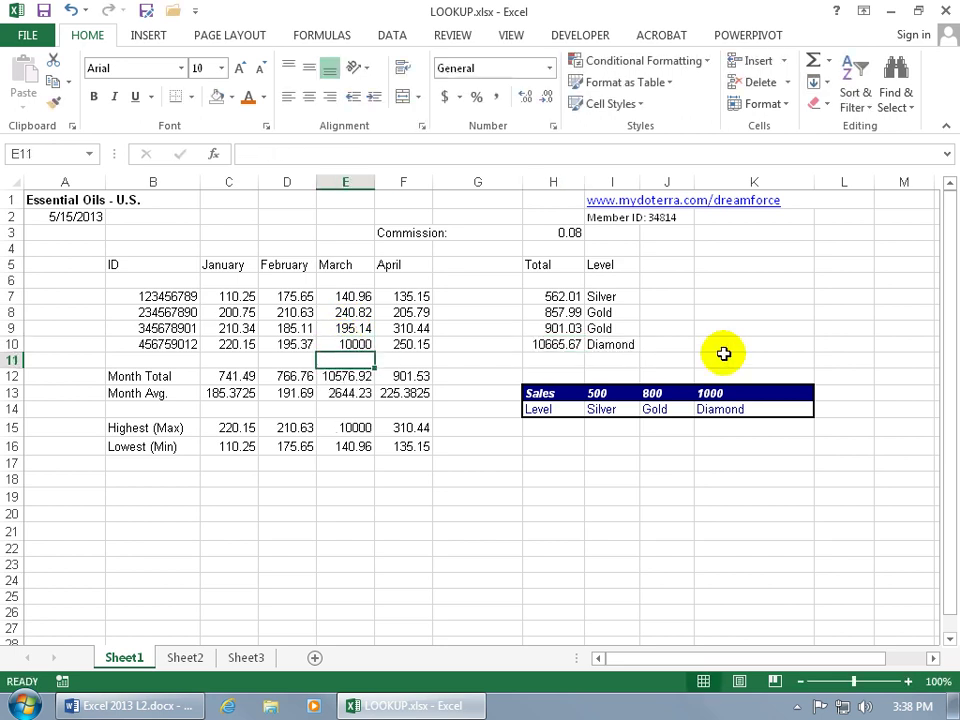
{"action": "left_click", "coordinate": [563, 356]}
{"action": "left_click", "coordinate": [612, 345]}
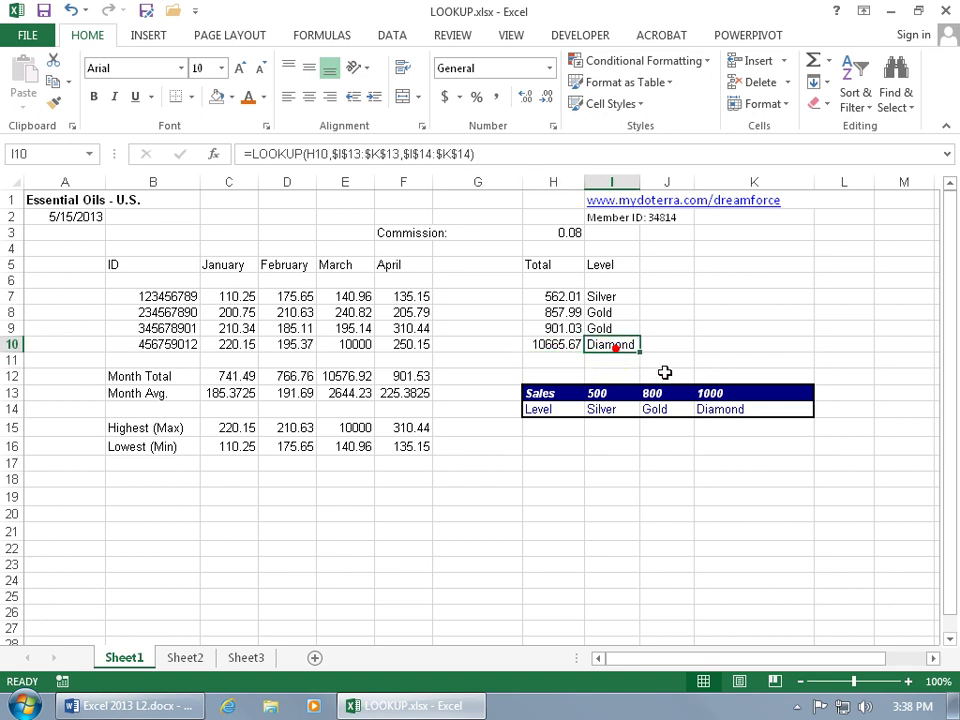